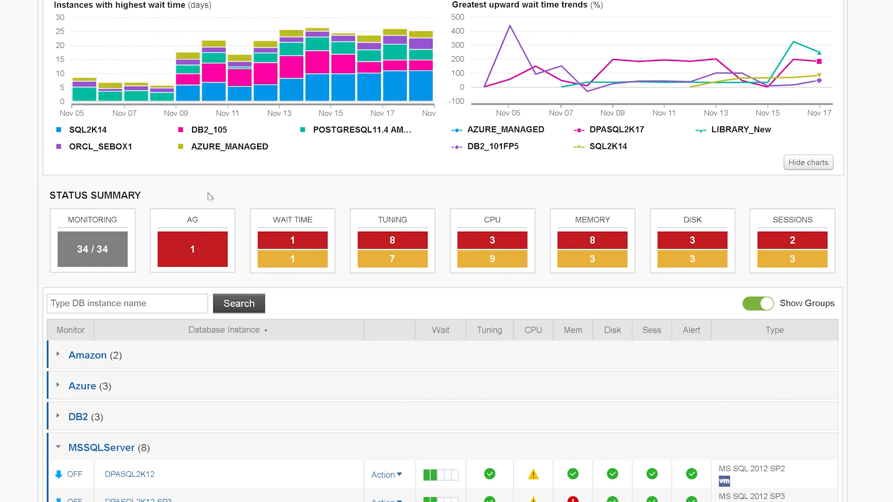
- Examine the status summary counts and the wait, tuning, CPU, memory, disk, session and alert indicators of the MSSQLServer instances
mouse_move(197, 243)
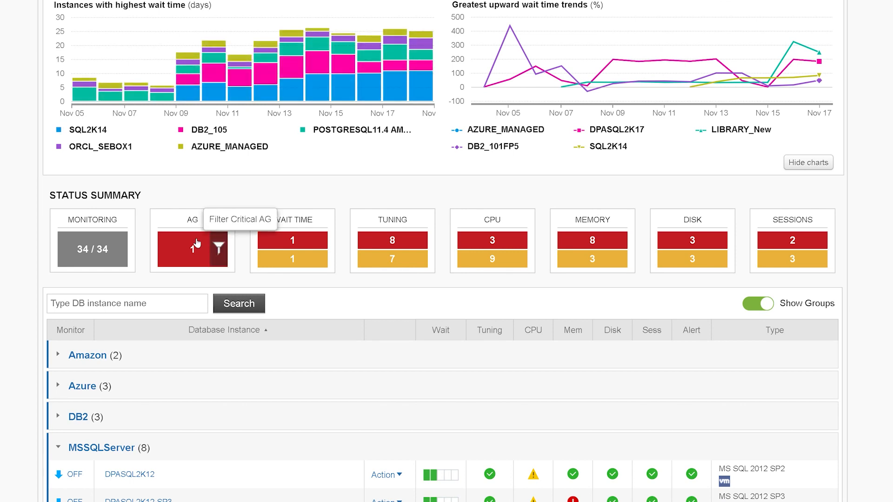
mouse_move(312, 239)
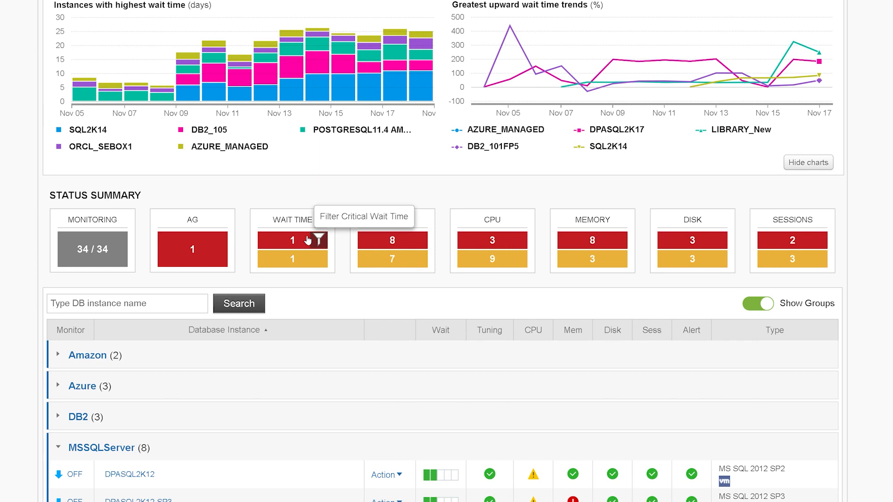
mouse_move(386, 242)
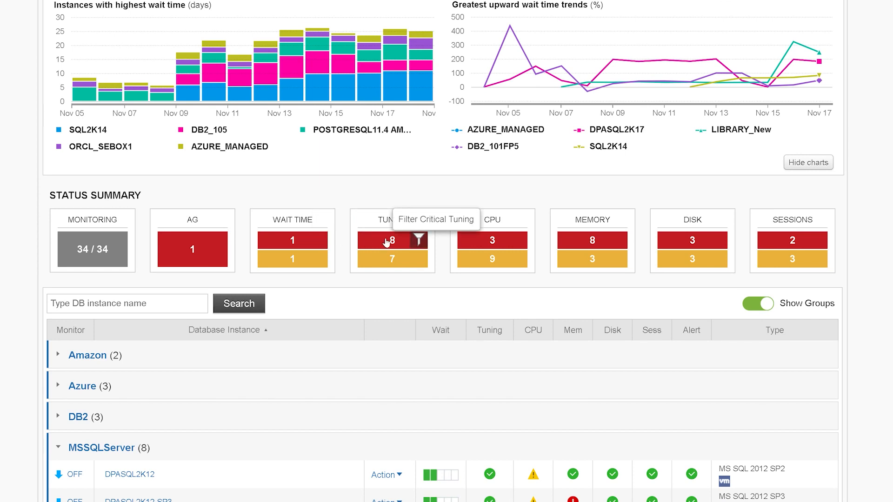
mouse_move(485, 241)
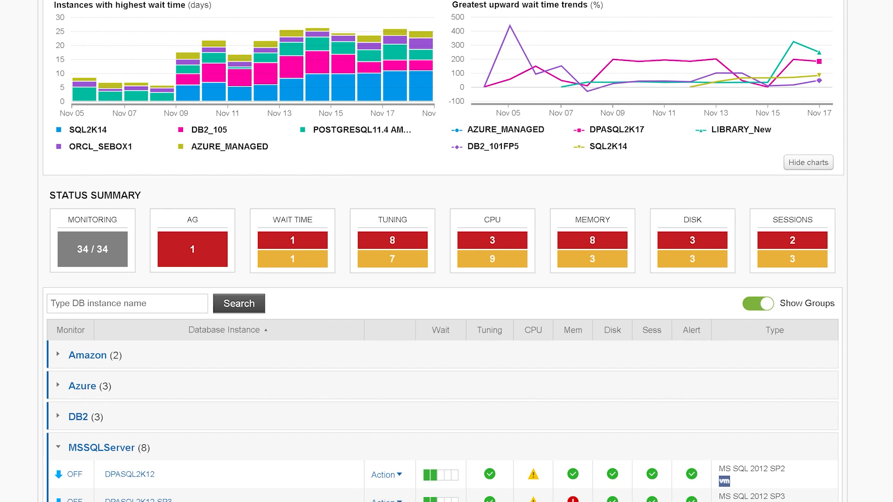
scroll(15, 209, "down", 4)
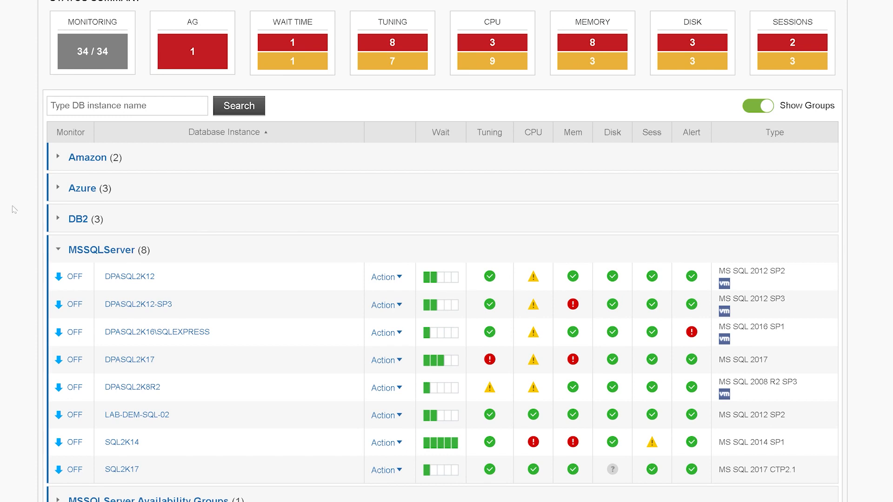
scroll(14, 210, "down", 1)
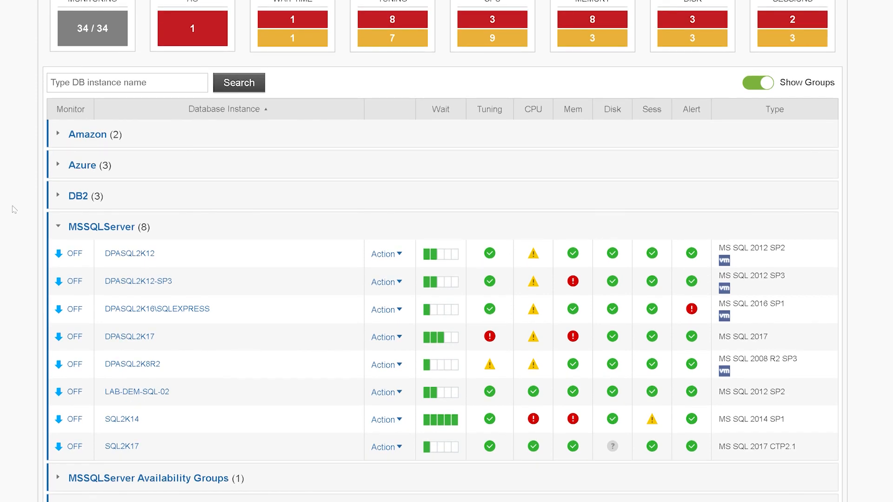
scroll(14, 209, "down", 2)
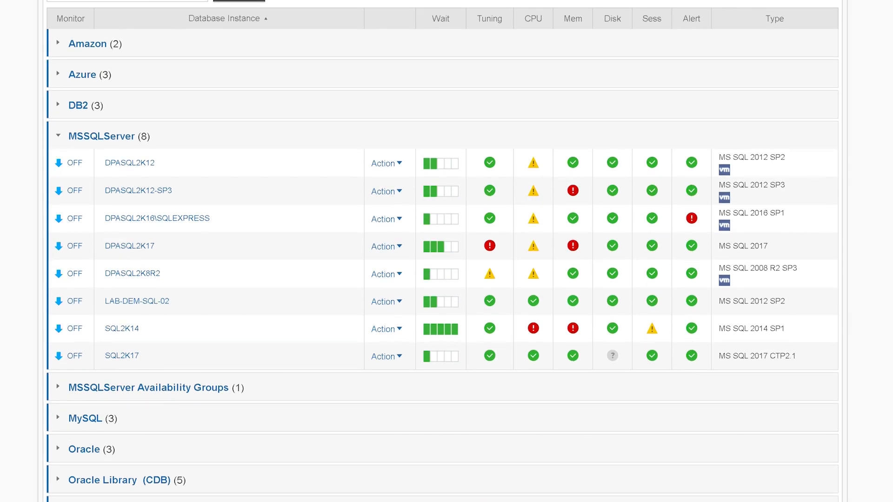
scroll(12, 206, "down", 2)
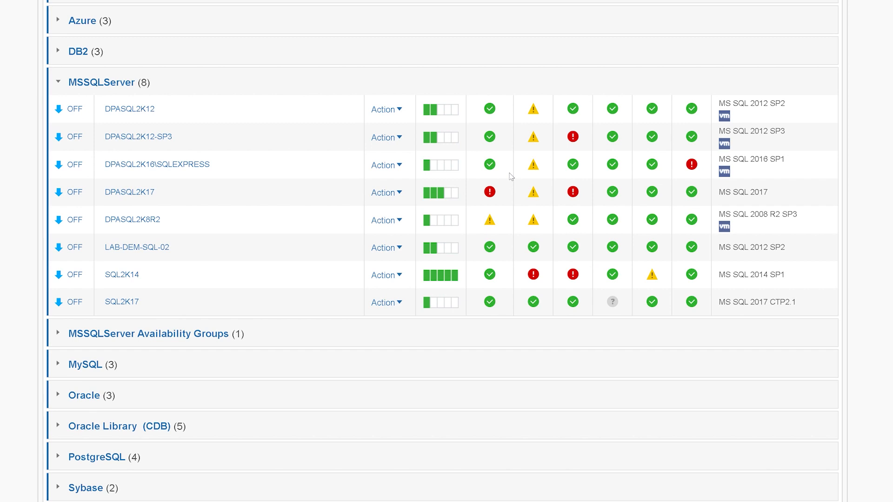
mouse_move(693, 166)
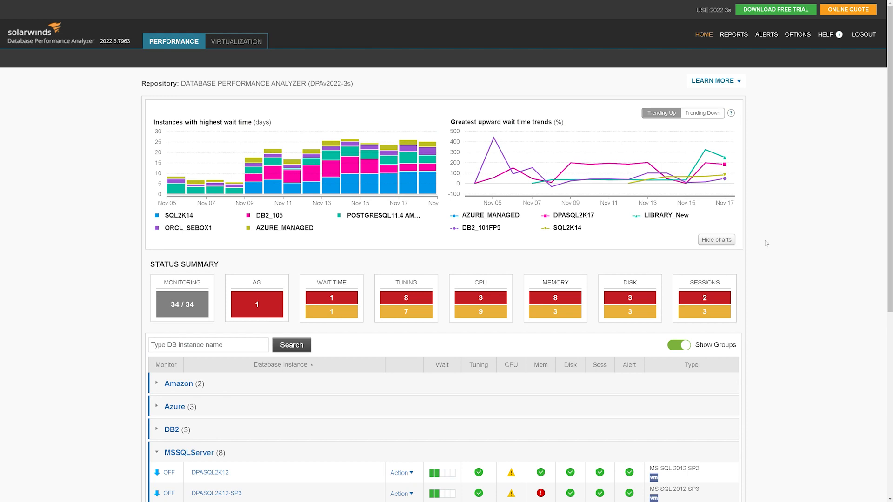
- Filter the current alerts to database instance DPASQL2K17 and open the All Network Metrics - SLACK Contacts alert
left_click(766, 36)
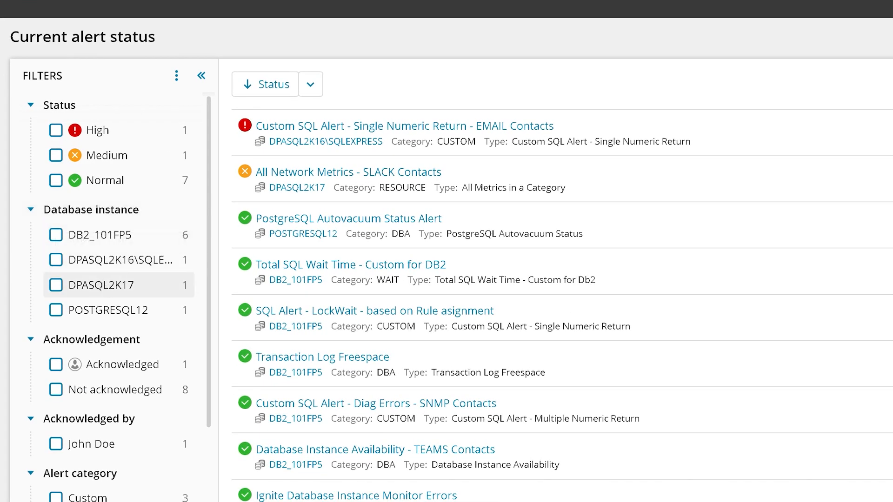
left_click(56, 288)
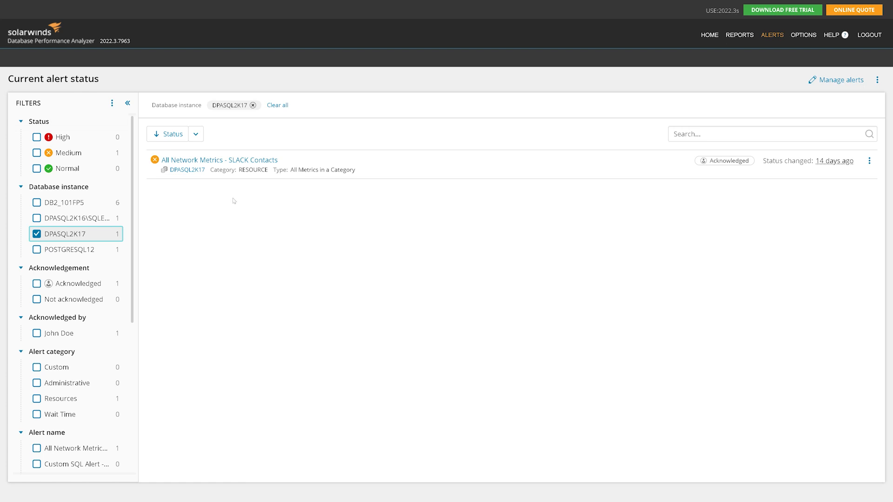
left_click(232, 158)
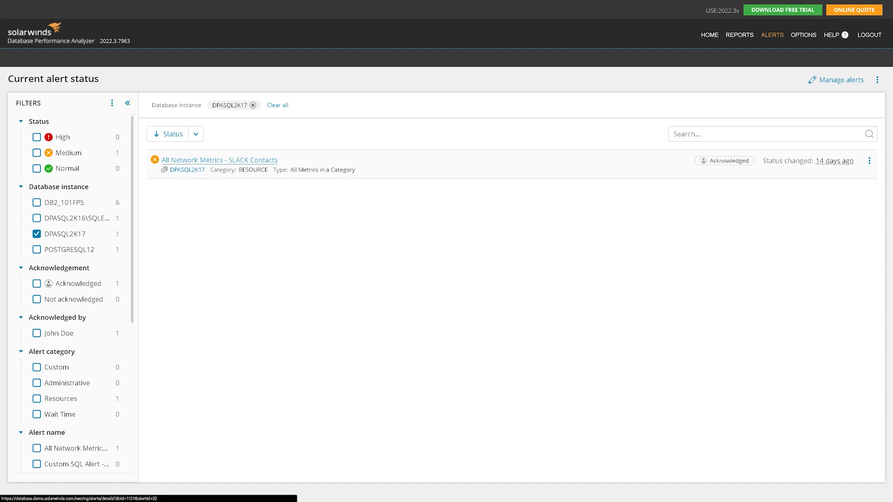
left_click(232, 160)
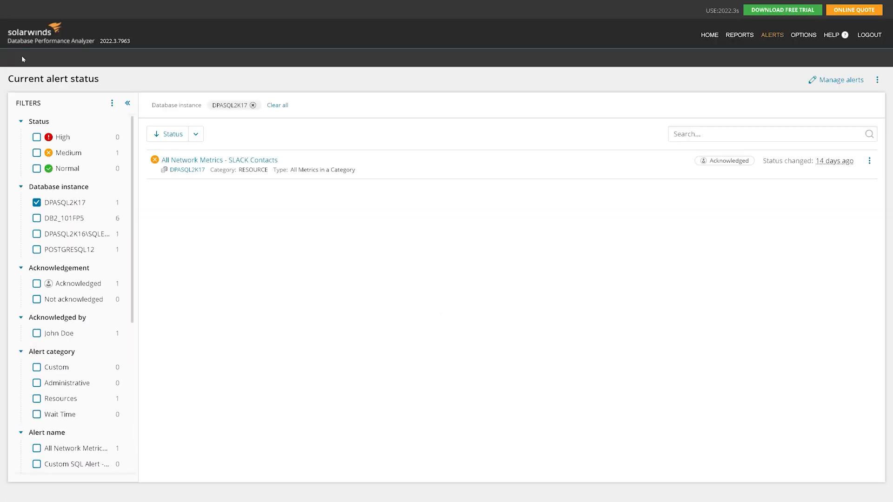
- Clear the DPASQL2K17 instance filter from the current alerts and open the alert management page
left_click(253, 105)
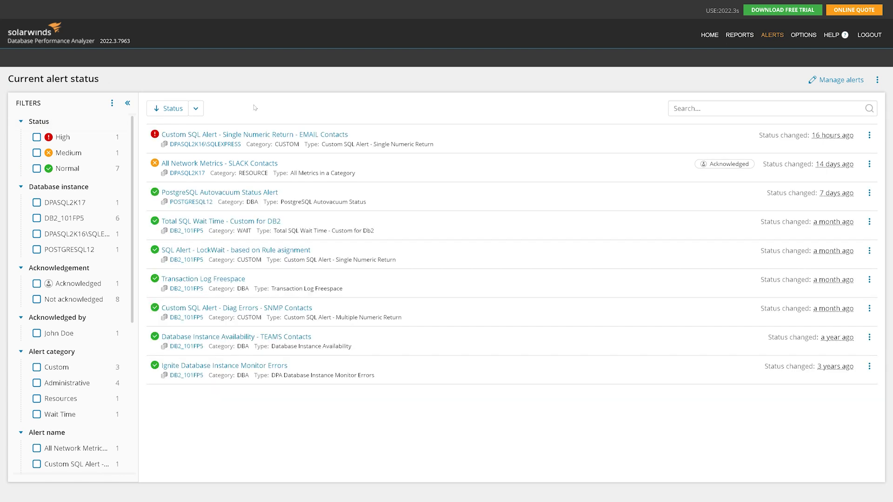
left_click(831, 80)
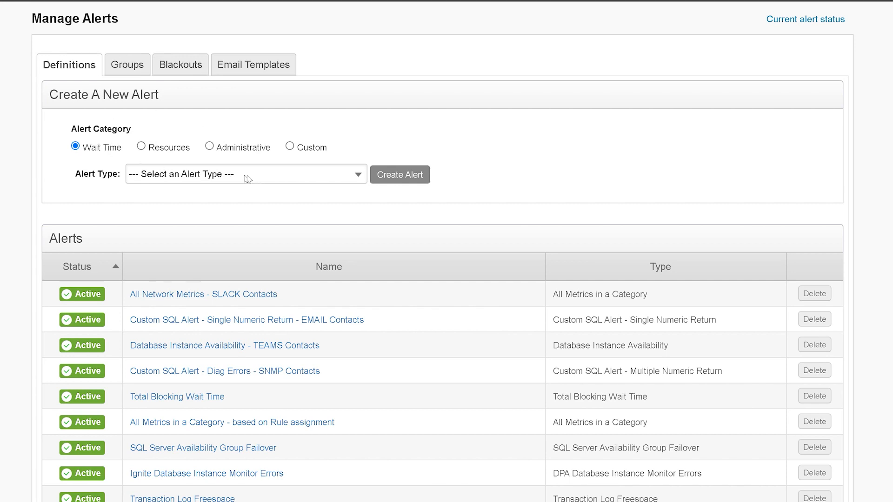
- Browse the alert types available for a new alert in the Wait Time, Administrative and Custom categories
left_click(266, 176)
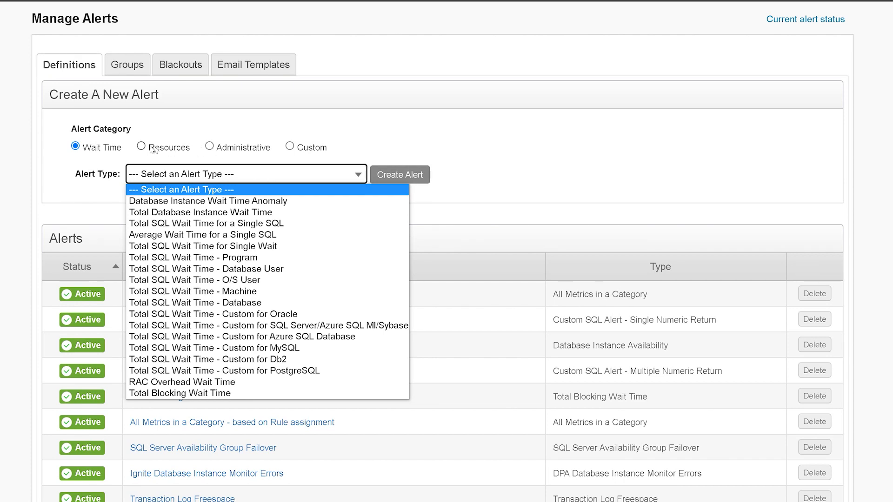
left_click(229, 149)
left_click(235, 175)
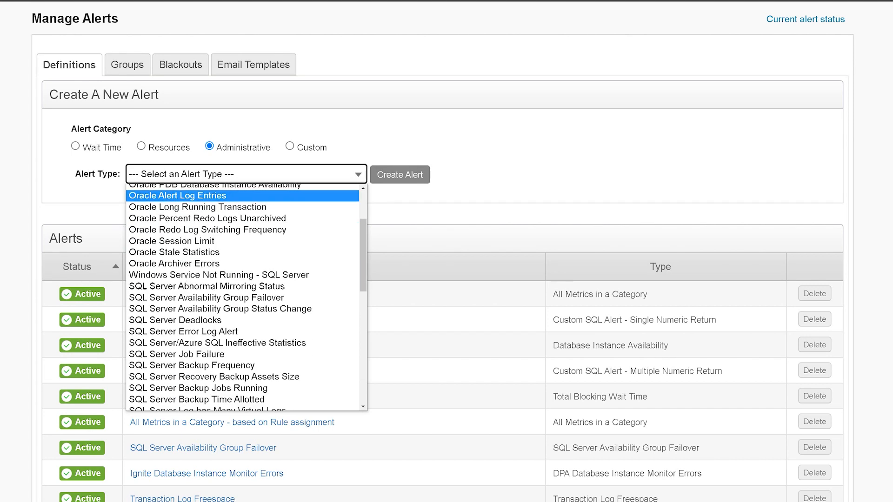
key("Up")
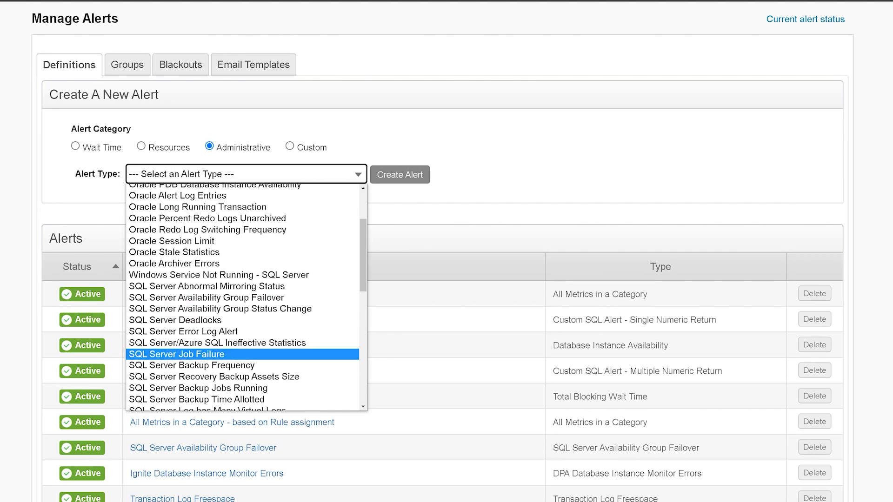
left_click(289, 146)
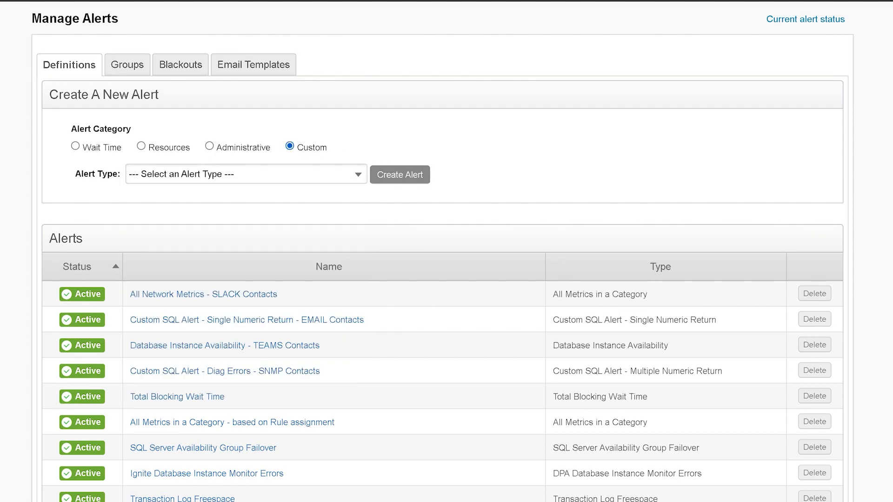
left_click(311, 179)
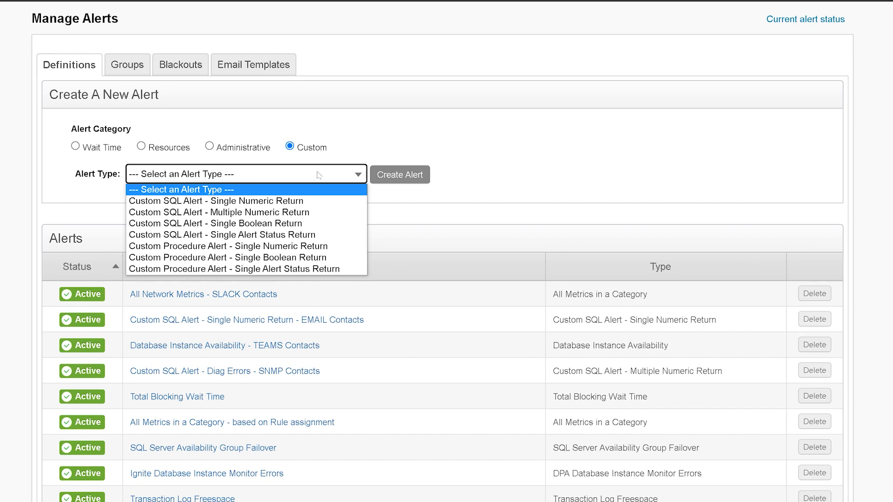
left_click(507, 195)
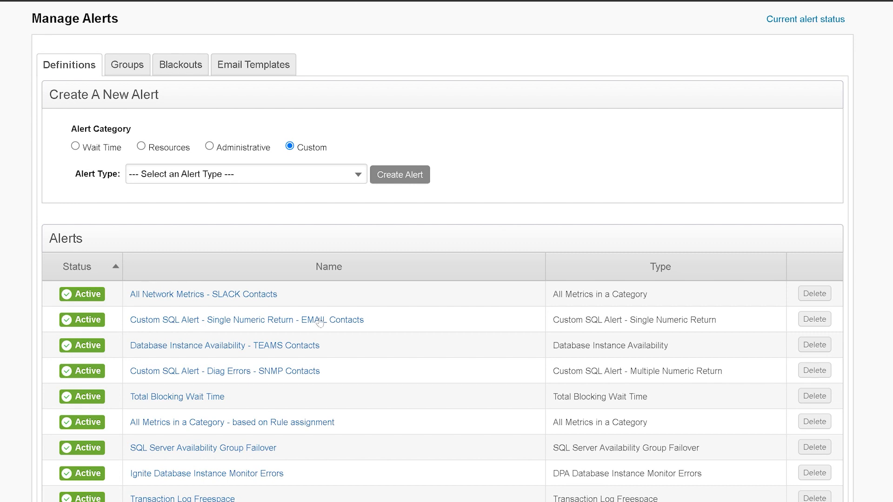
- Open the Custom SQL Alert - Single Numeric Return - EMAIL Contacts definition and review its assigned instances, SQL statement and execution target options
left_click(320, 320)
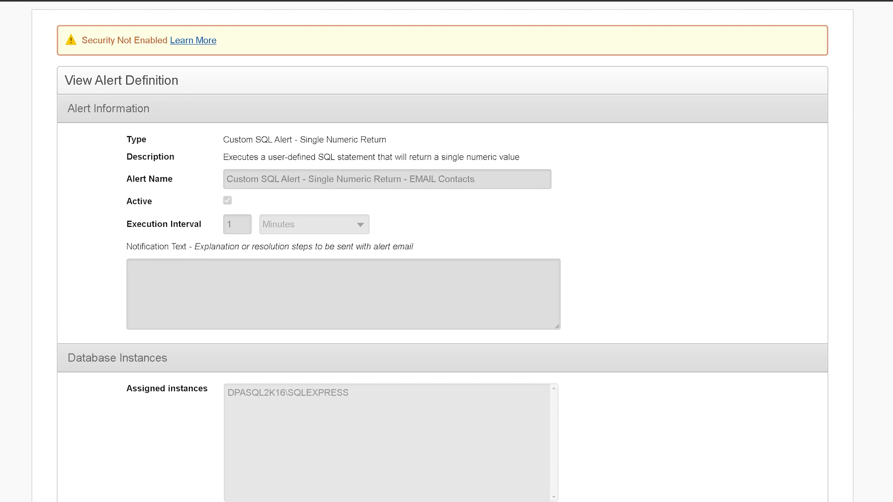
scroll(461, 214, "down", 2)
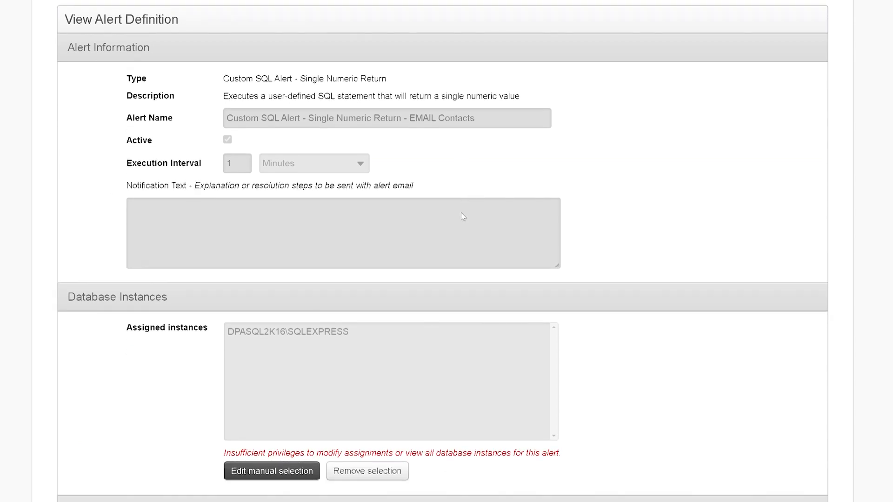
scroll(462, 214, "down", 1)
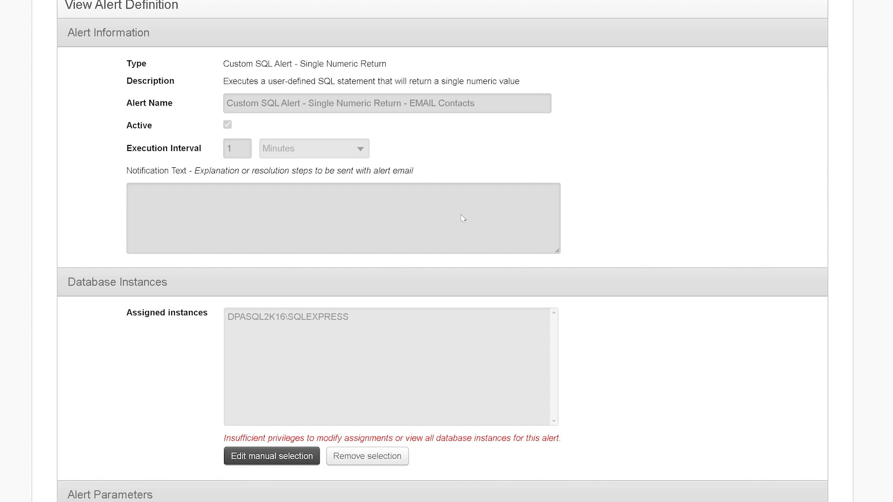
scroll(463, 219, "down", 4)
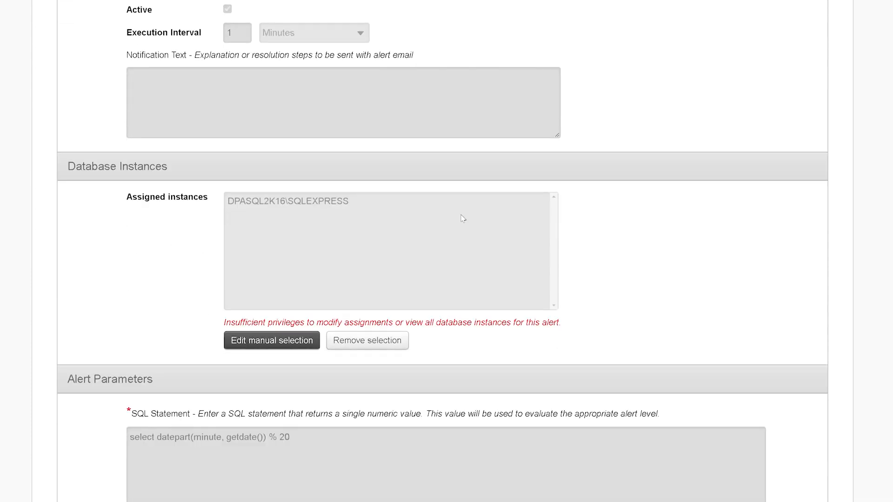
scroll(462, 218, "down", 6)
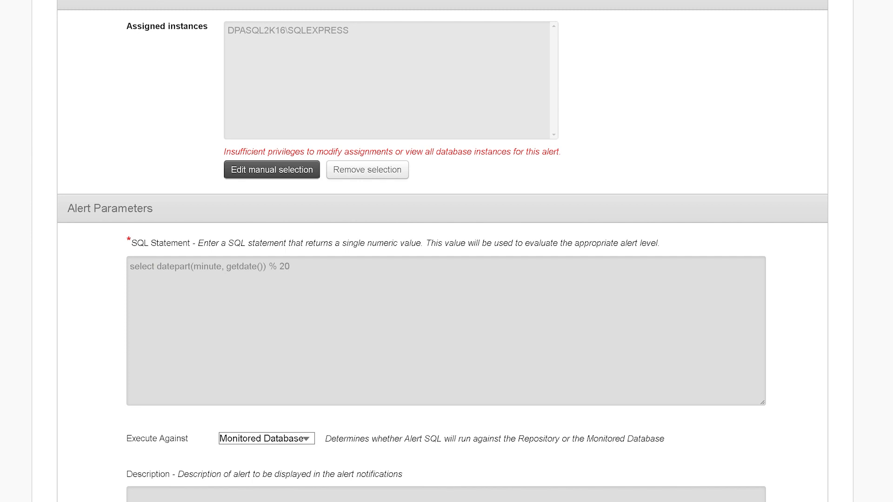
scroll(249, 285, "down", 4)
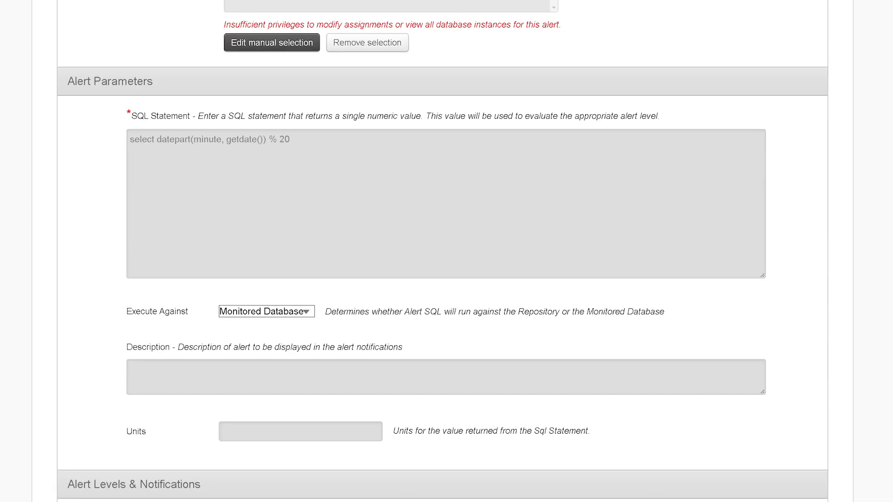
left_click(274, 311)
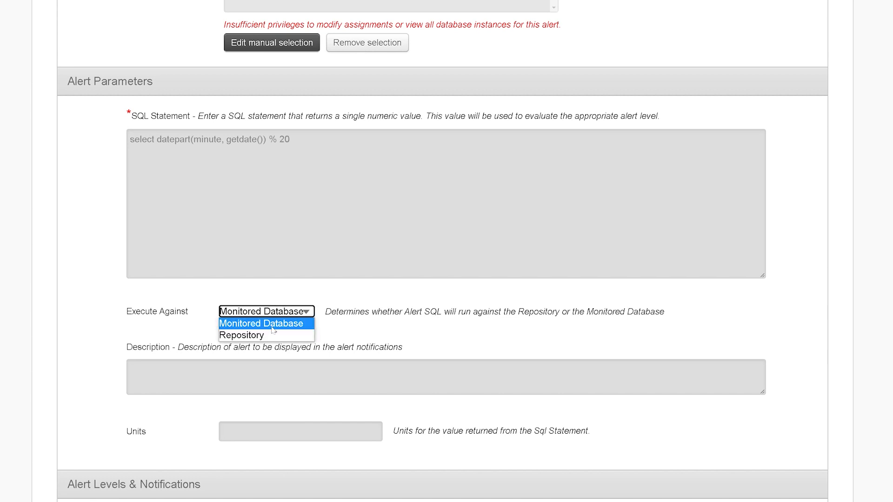
left_click(154, 326)
scroll(151, 329, "down", 5)
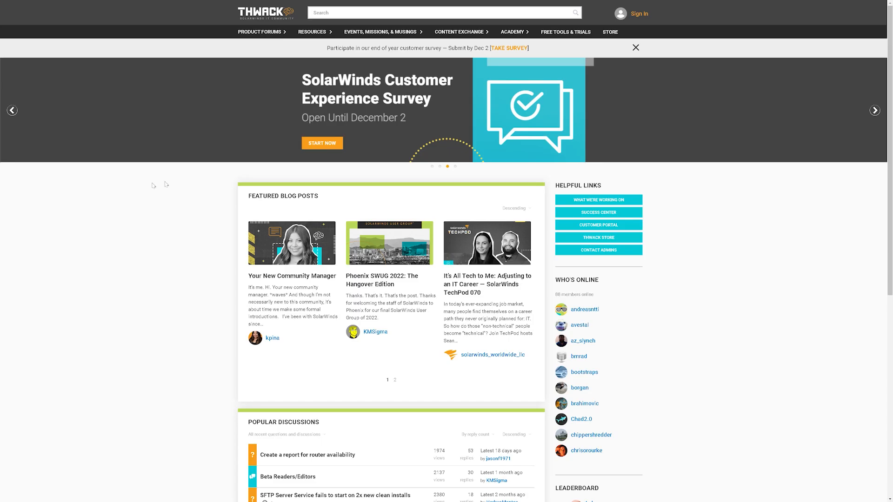
- Open the Database Performance Analyzer Custom Alerts section of the THWACK Content Exchange
mouse_move(445, 32)
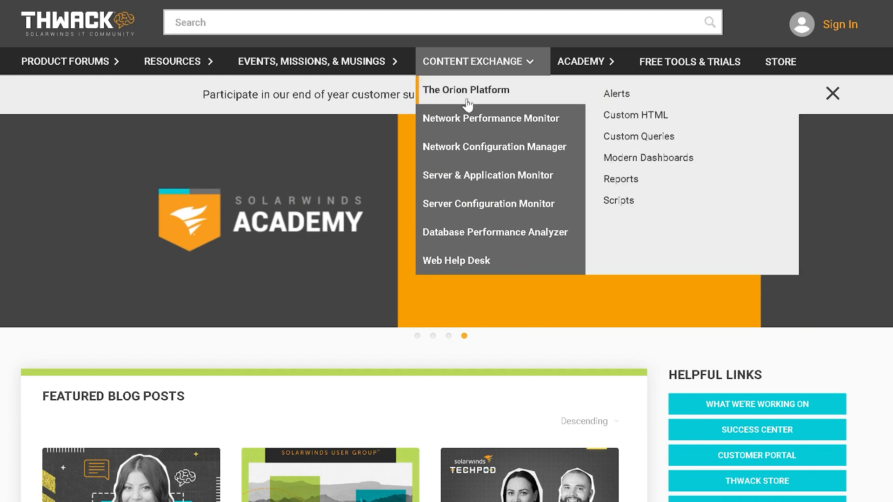
mouse_move(486, 202)
mouse_move(487, 230)
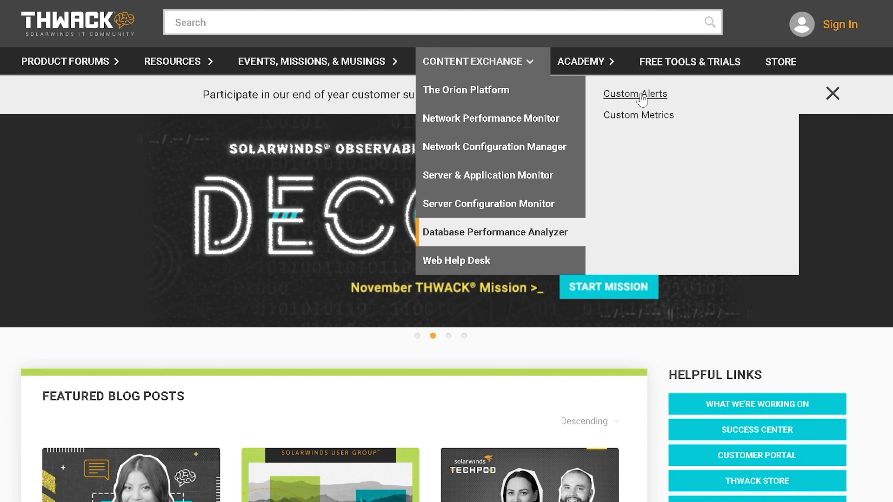
left_click(642, 98)
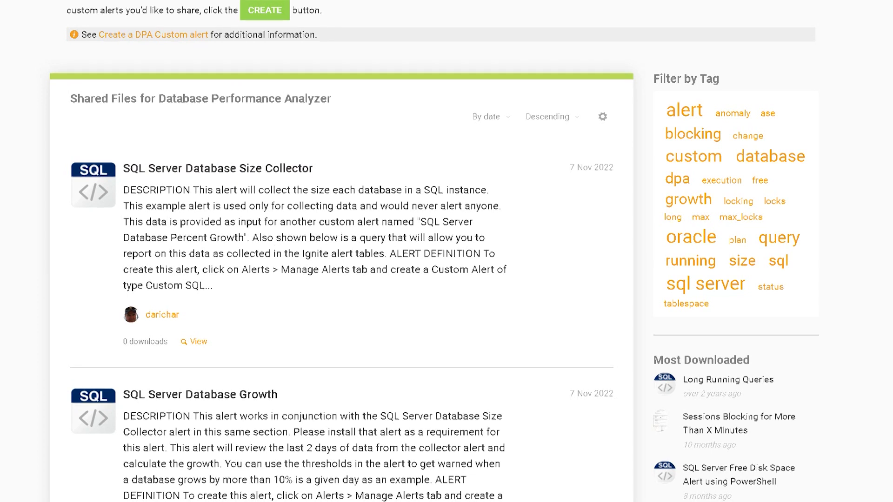
- Find the SQL Server Agent Not Running alert among the shared files and open its page
scroll(276, 251, "down", 1)
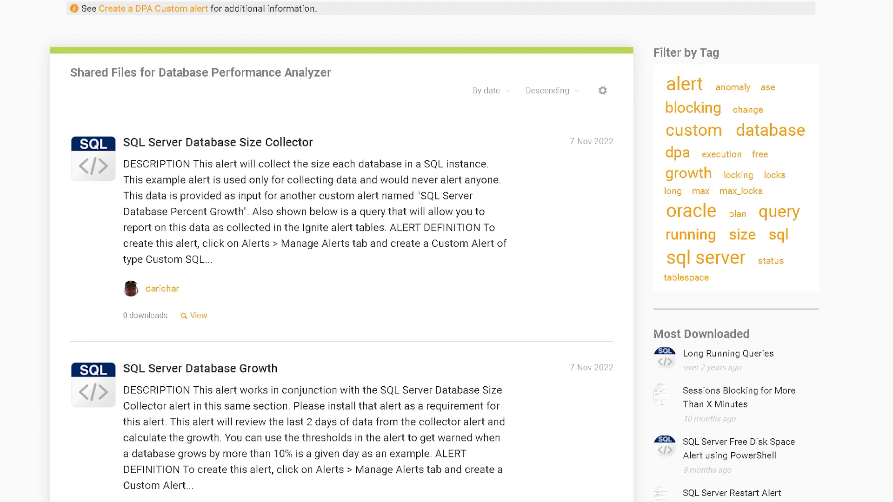
scroll(353, 216, "down", 5)
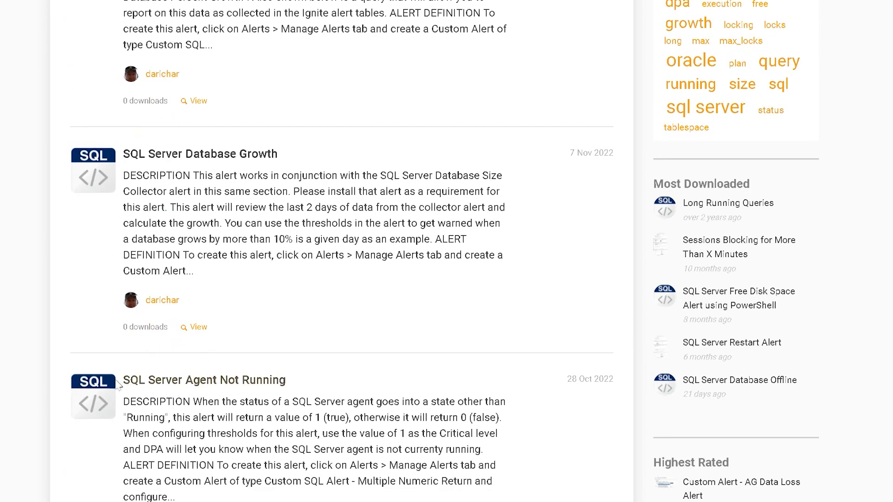
left_click(228, 381)
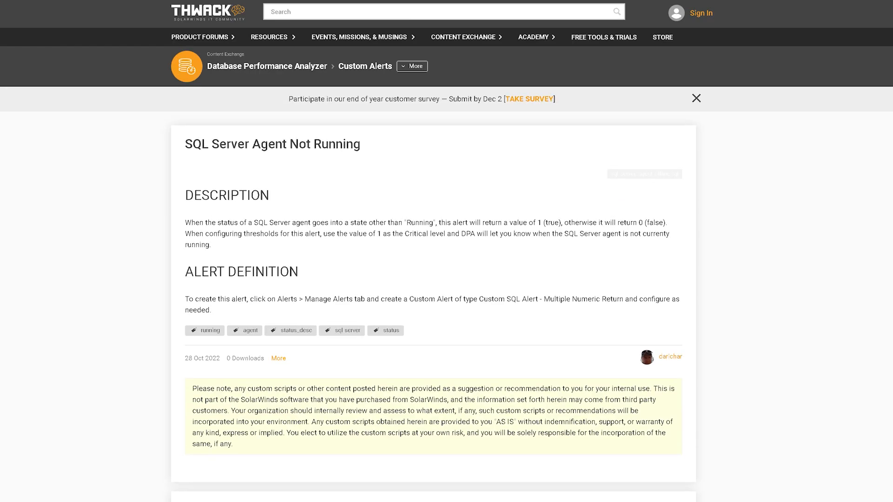